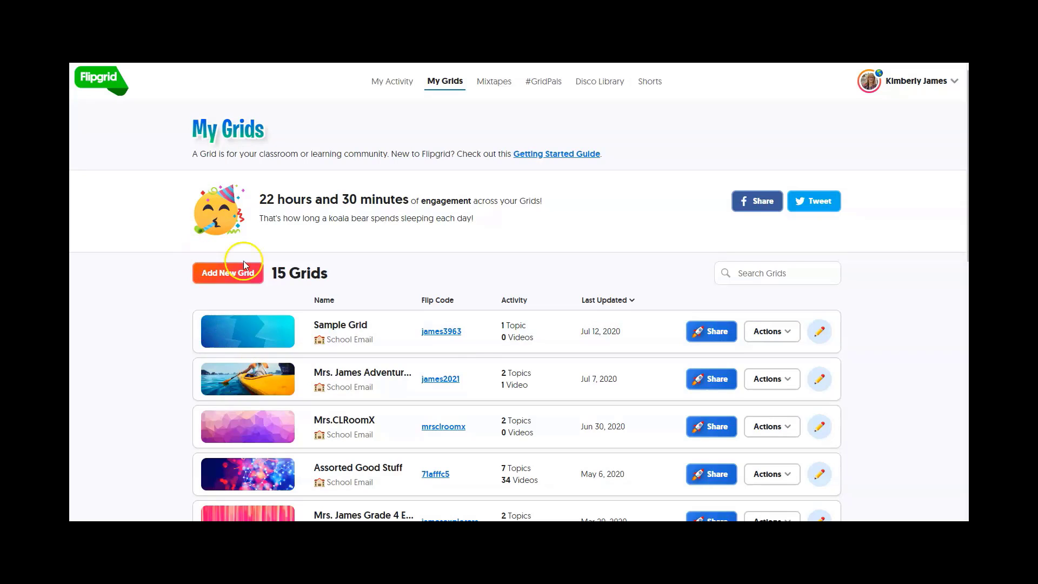
# Open the topic "What is your nickname and why?" for editing from the Introducing...Flipgrid! grid last updated Jul 22, 2019
pyautogui.click(923, 336)
pyautogui.scroll(-10, 892, 346)
pyautogui.scroll(-3, 868, 357)
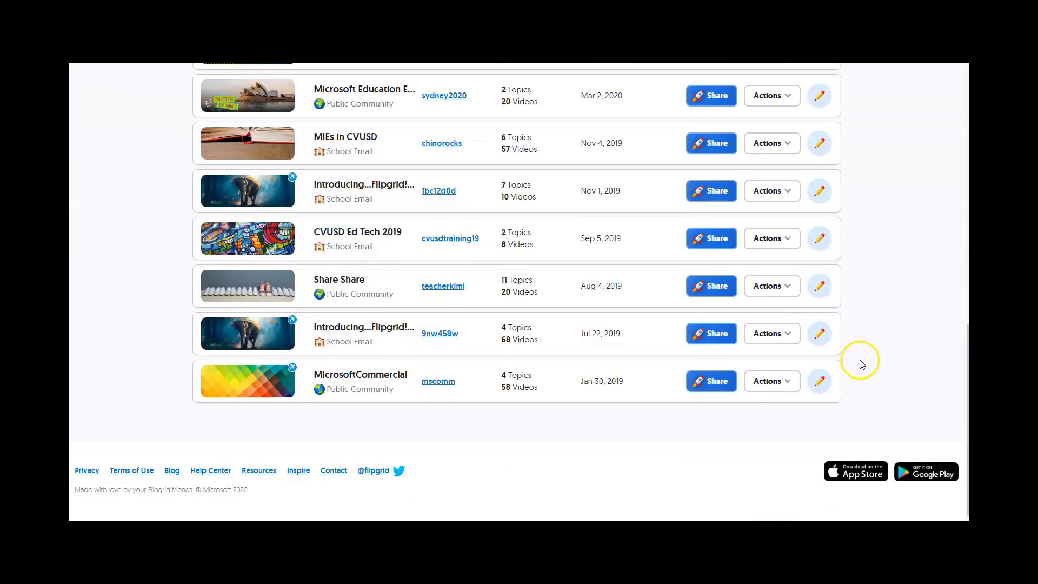
pyautogui.click(331, 324)
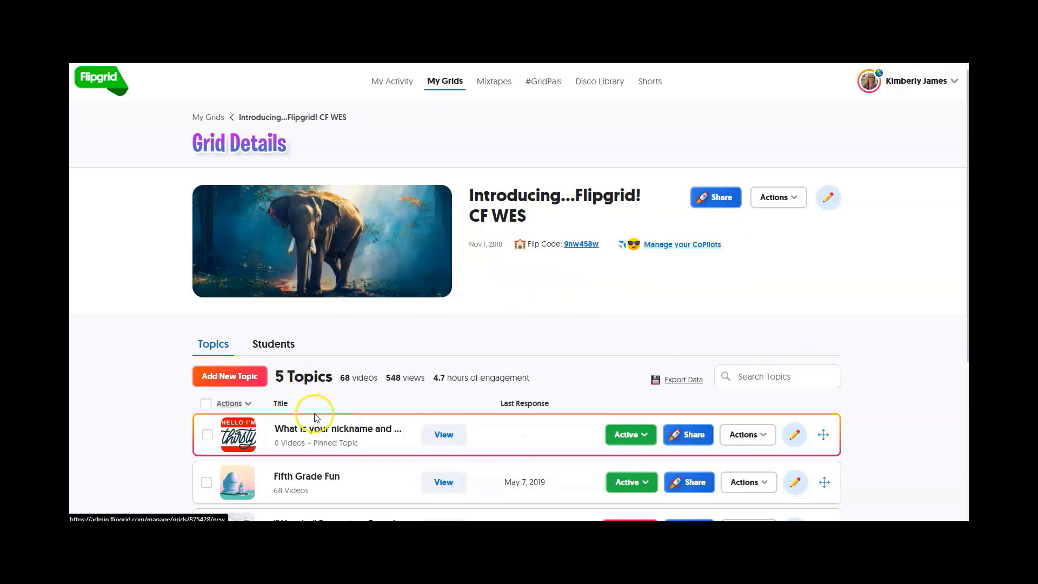
pyautogui.click(375, 435)
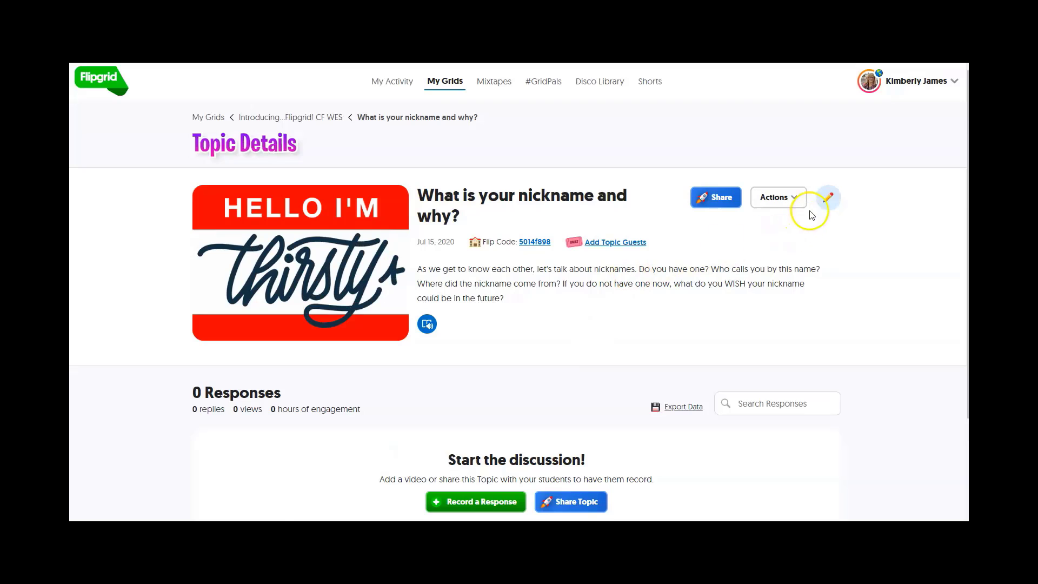
pyautogui.click(829, 199)
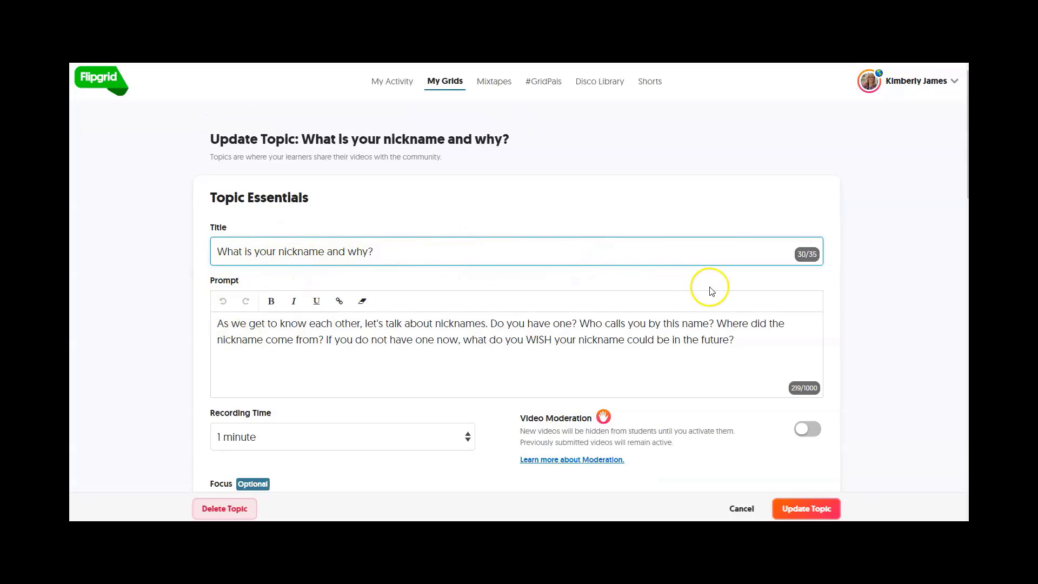
# Review the topic's title and prompt, and examine the available recording time choices
pyautogui.scroll(-1, 874, 308)
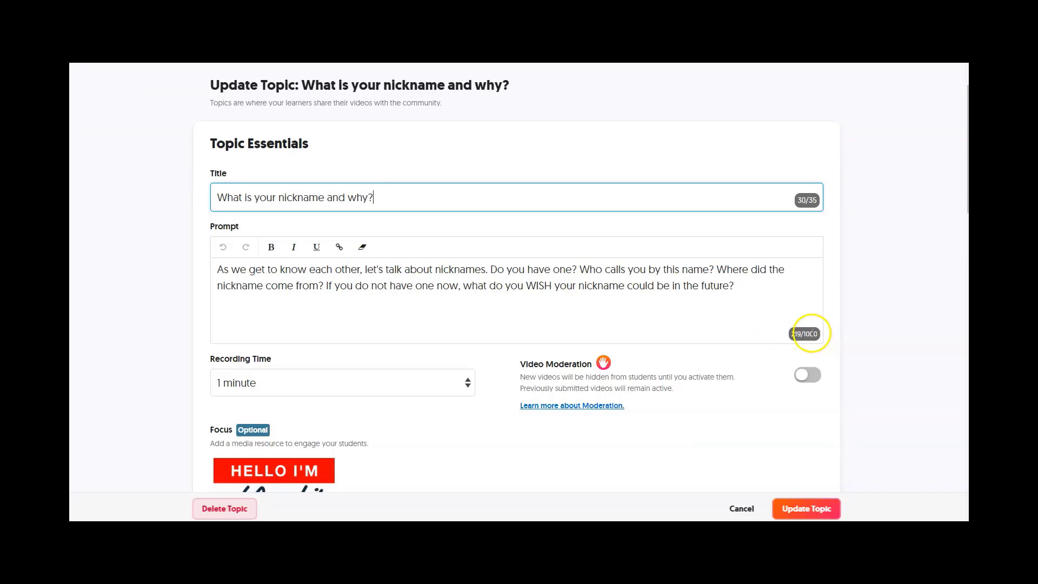
pyautogui.scroll(-1, 821, 338)
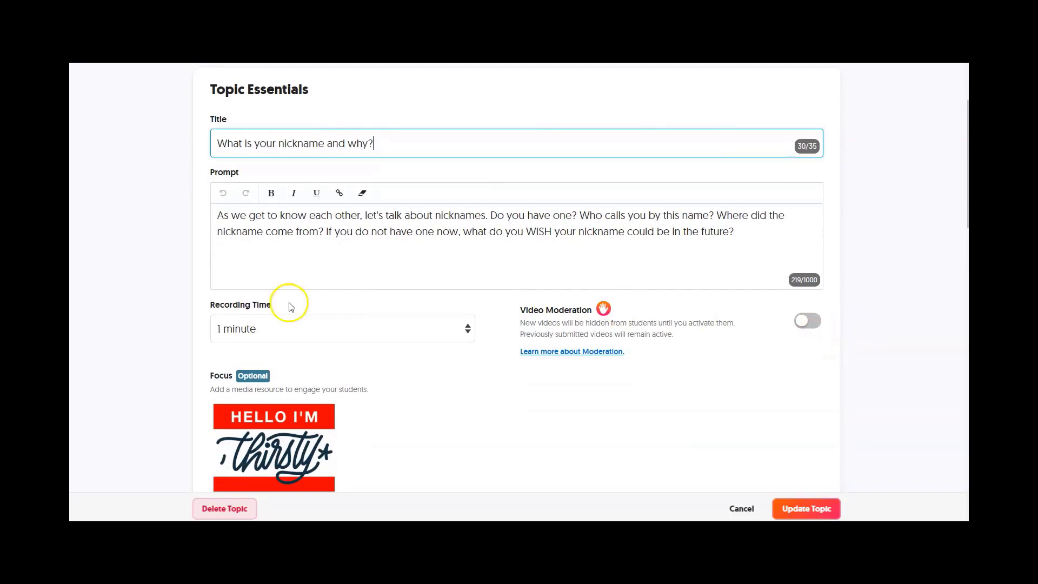
pyautogui.click(468, 329)
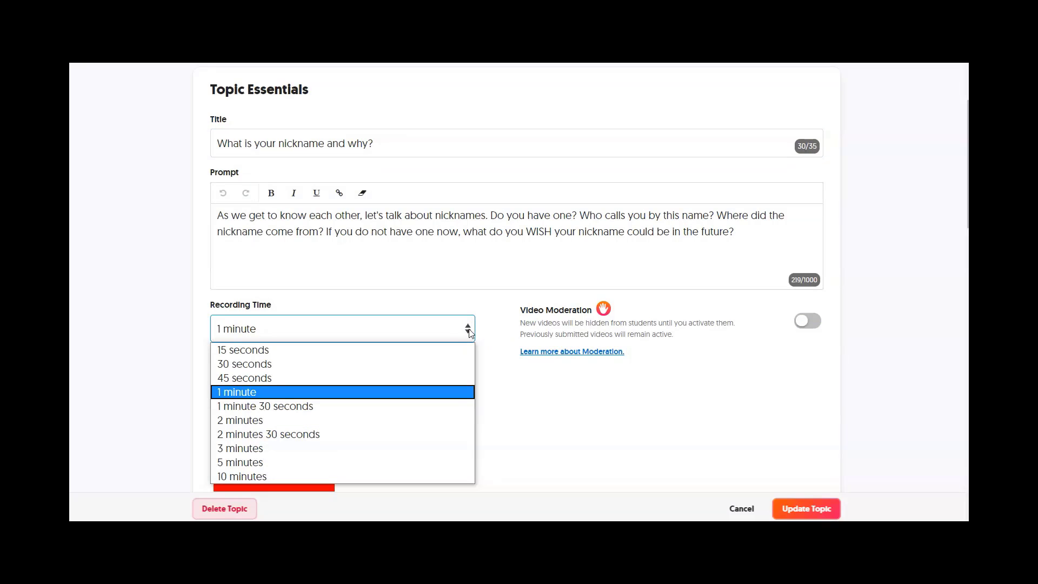
pyautogui.click(469, 330)
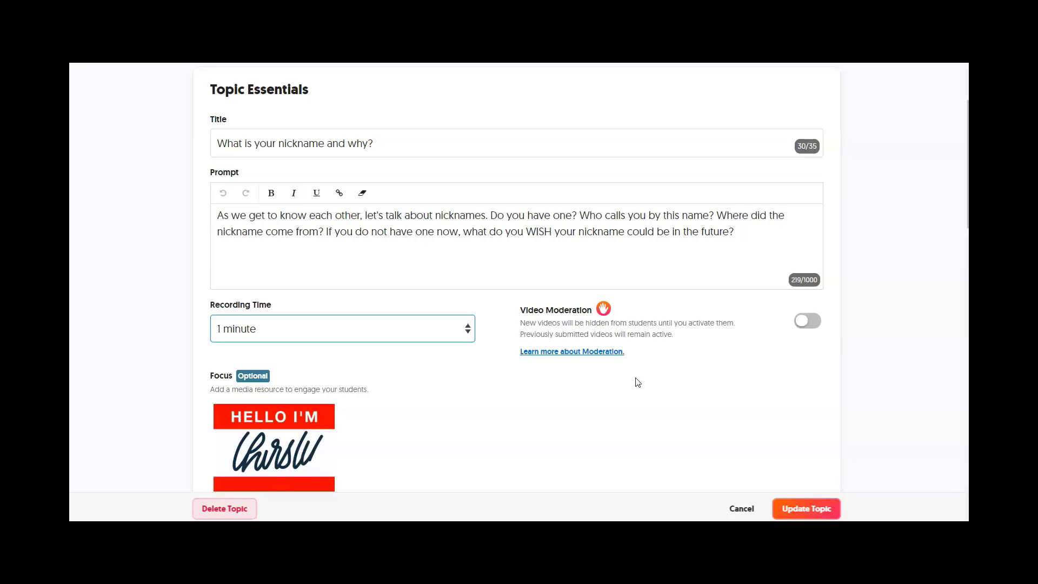
pyautogui.click(621, 389)
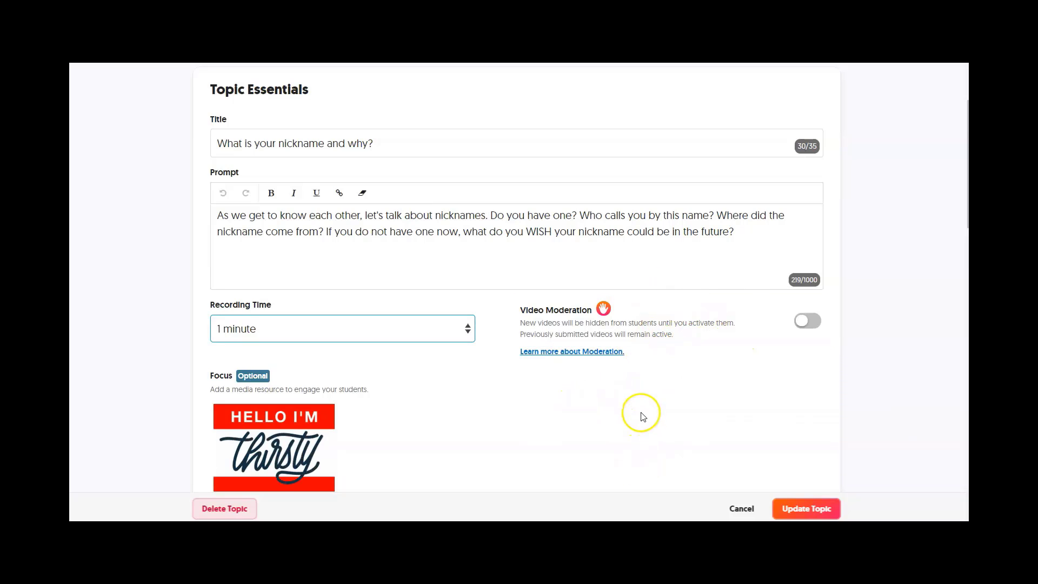
# Review the topic's tip, attachment, status and launch and freeze date settings
pyautogui.scroll(-4, 642, 409)
pyautogui.scroll(-4, 593, 273)
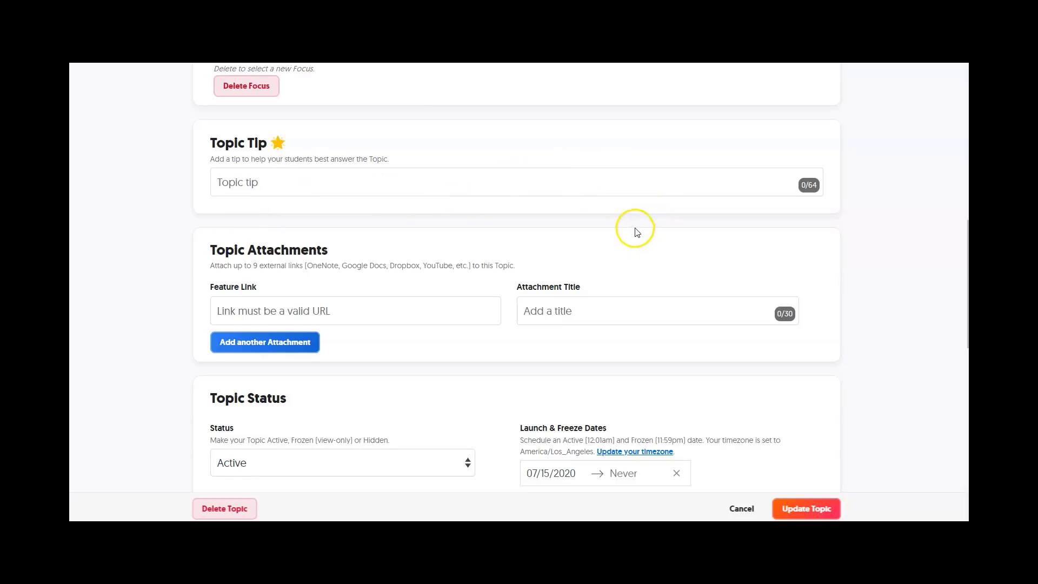
pyautogui.scroll(-2, 546, 281)
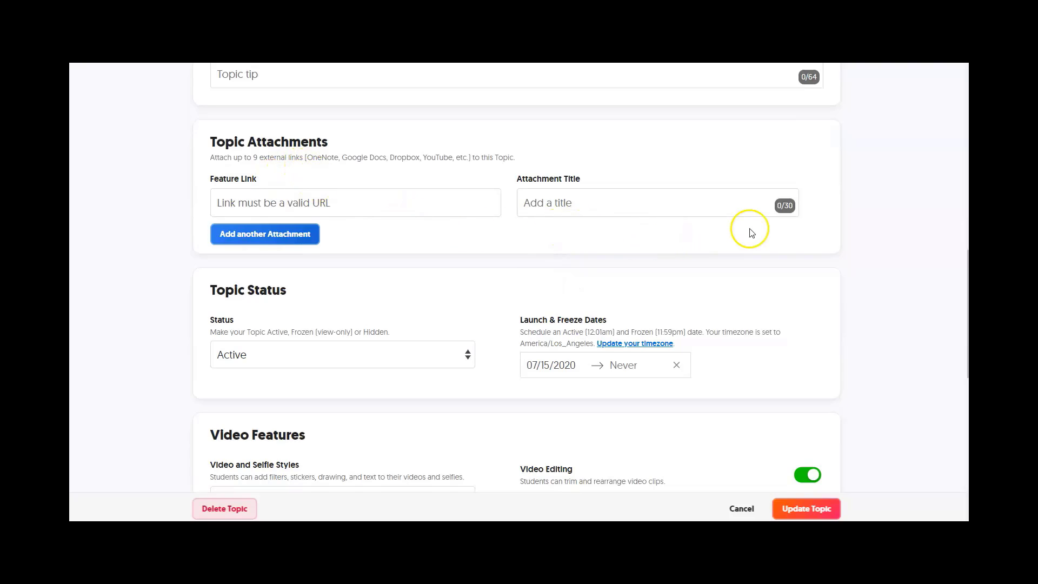
pyautogui.click(707, 231)
pyautogui.scroll(-3, 535, 265)
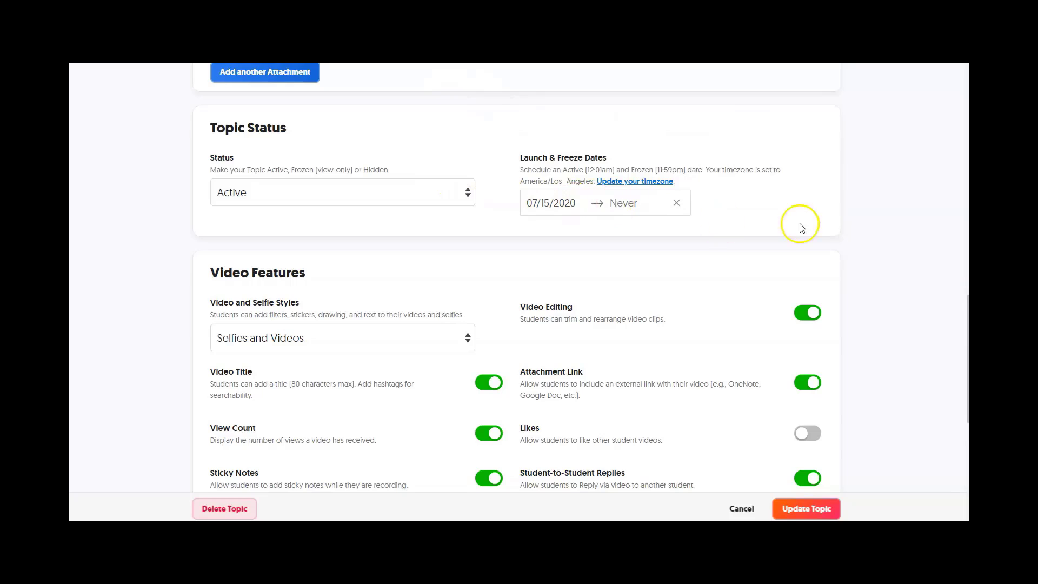
# Examine the available Video and Selfie Styles choices in the topic's video features
pyautogui.scroll(-3, 882, 225)
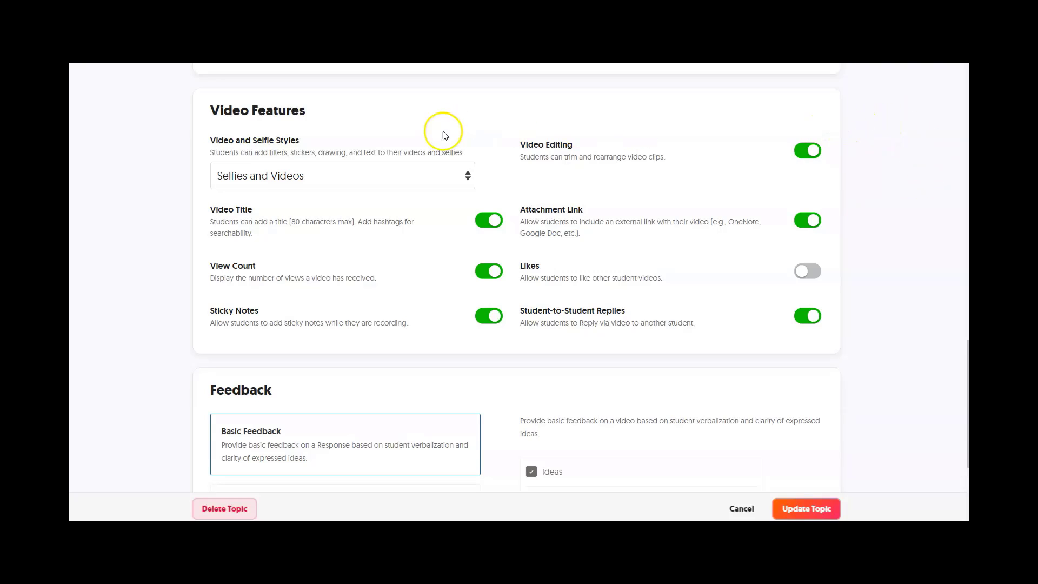
pyautogui.click(468, 179)
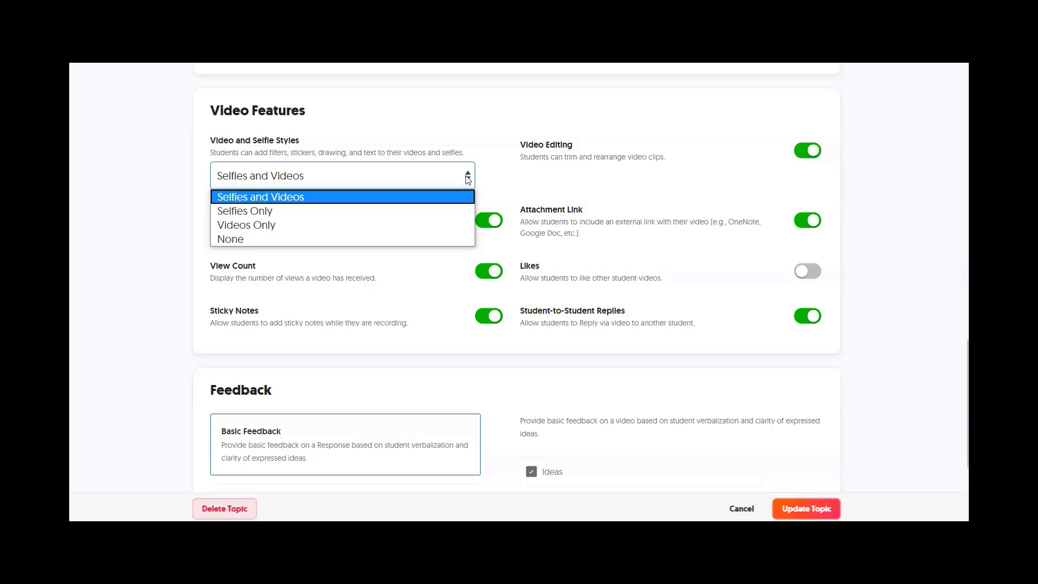
pyautogui.click(254, 228)
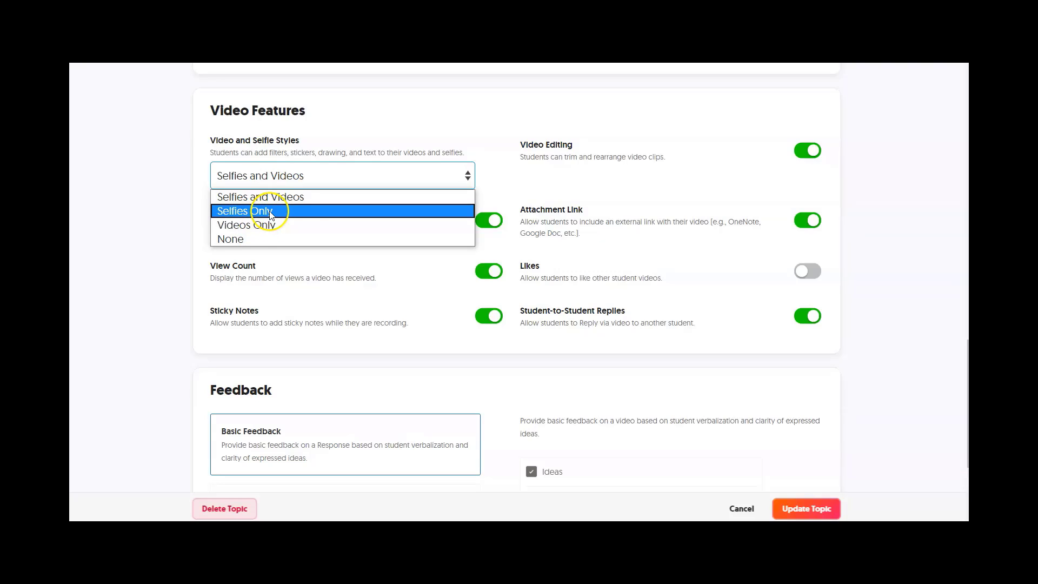
pyautogui.click(303, 200)
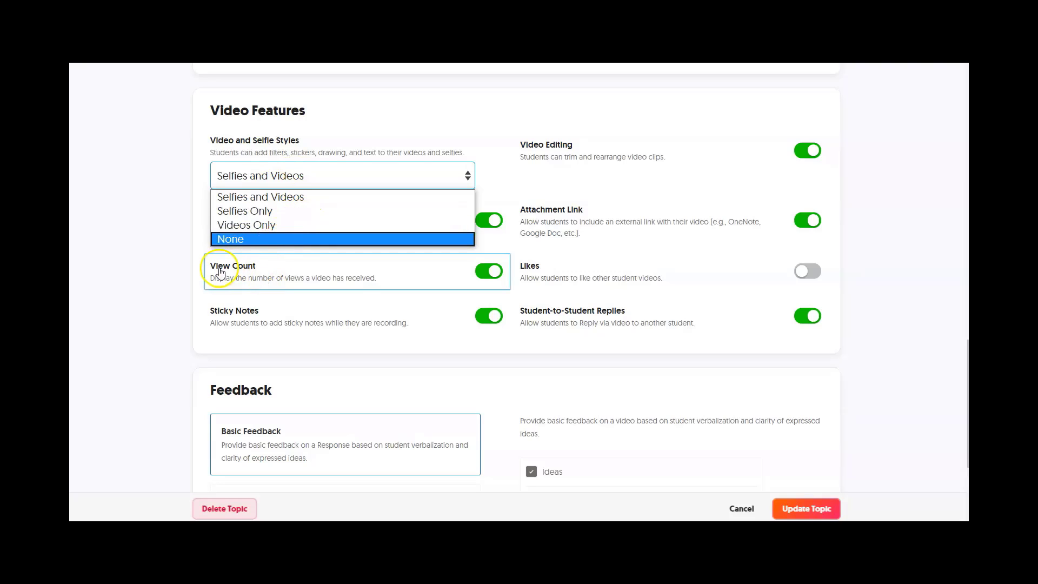
pyautogui.click(139, 243)
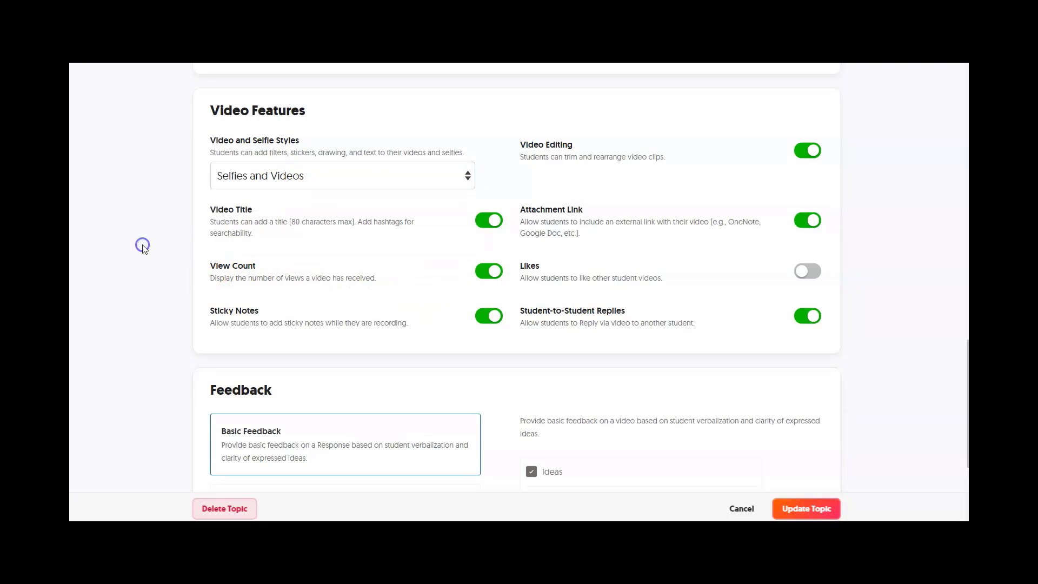
# Turn off View Count and Student-to-Student Replies, keep Attachment Link on, and save the topic's updates
pyautogui.click(486, 272)
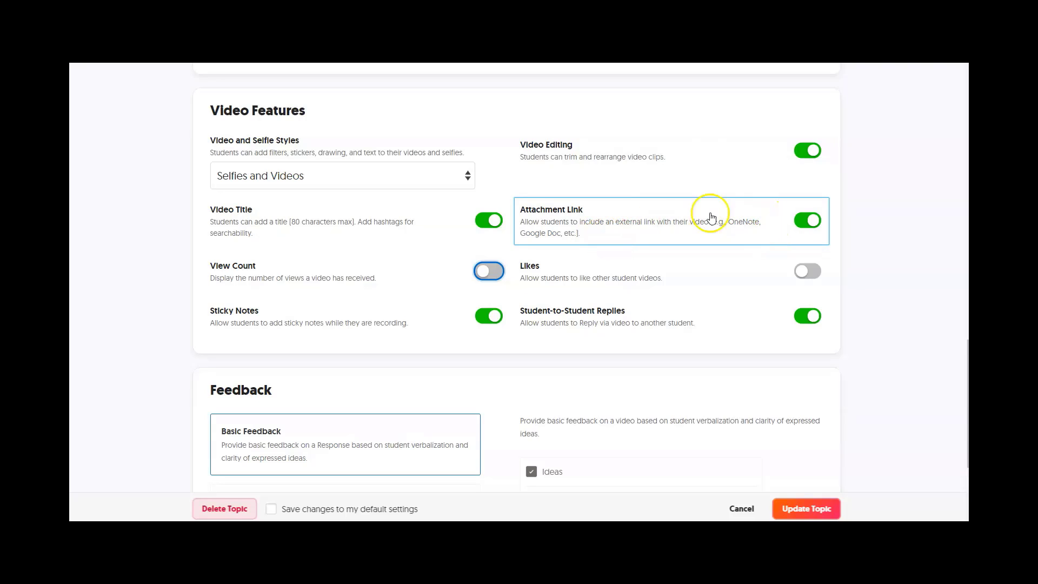
pyautogui.click(801, 226)
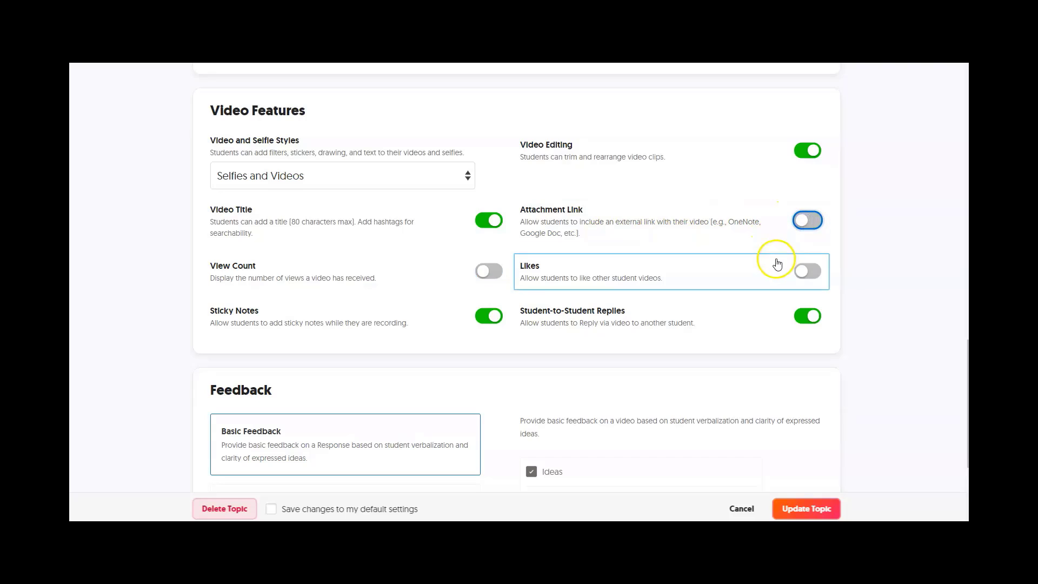
pyautogui.click(811, 220)
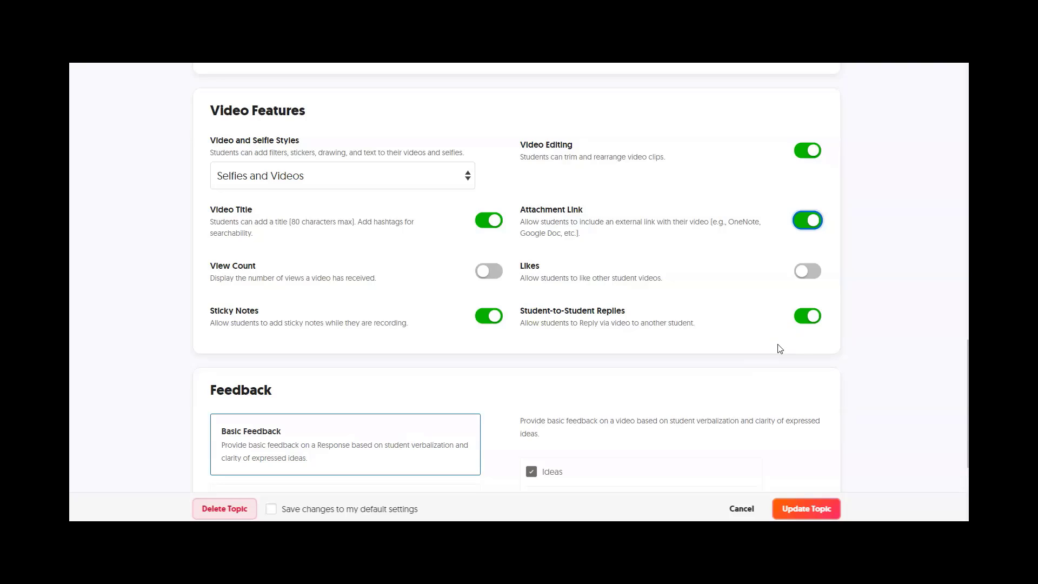
pyautogui.click(804, 317)
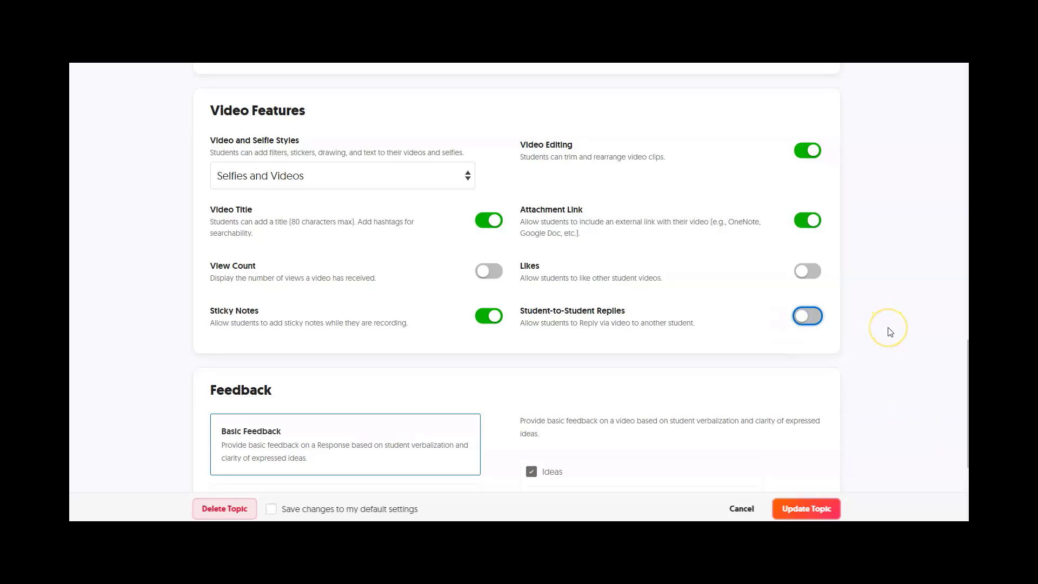
pyautogui.scroll(-3, 889, 331)
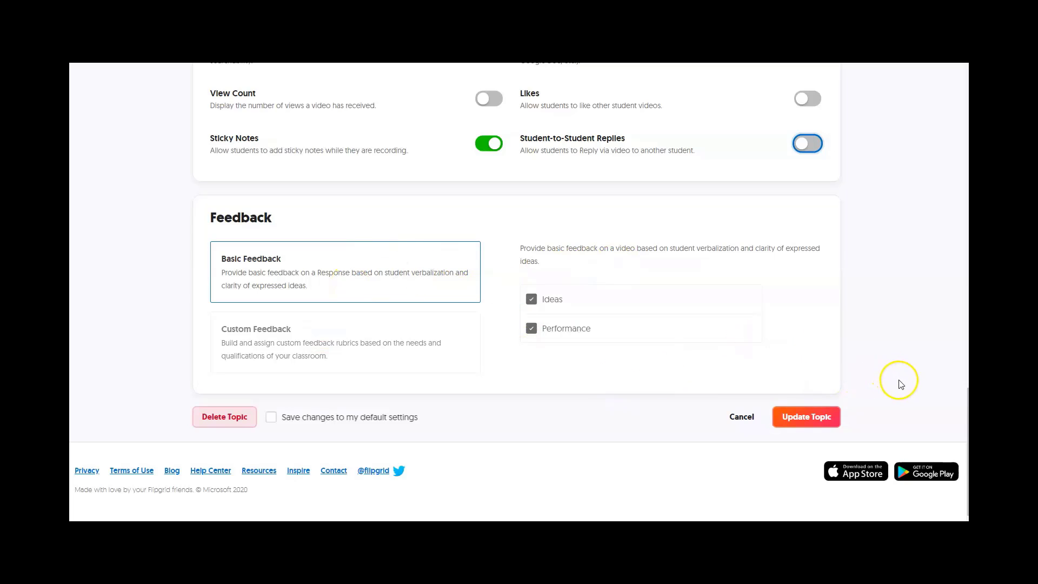
pyautogui.click(810, 428)
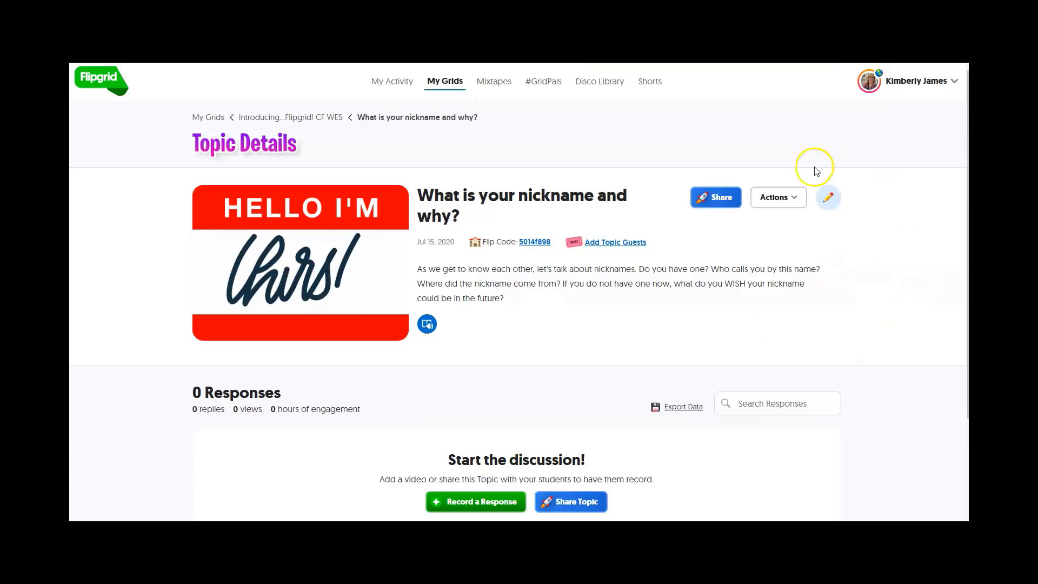
# Return to the Introducing...Flipgrid! CF WES grid, look over its topics, and open the grid's settings for editing
pyautogui.click(281, 115)
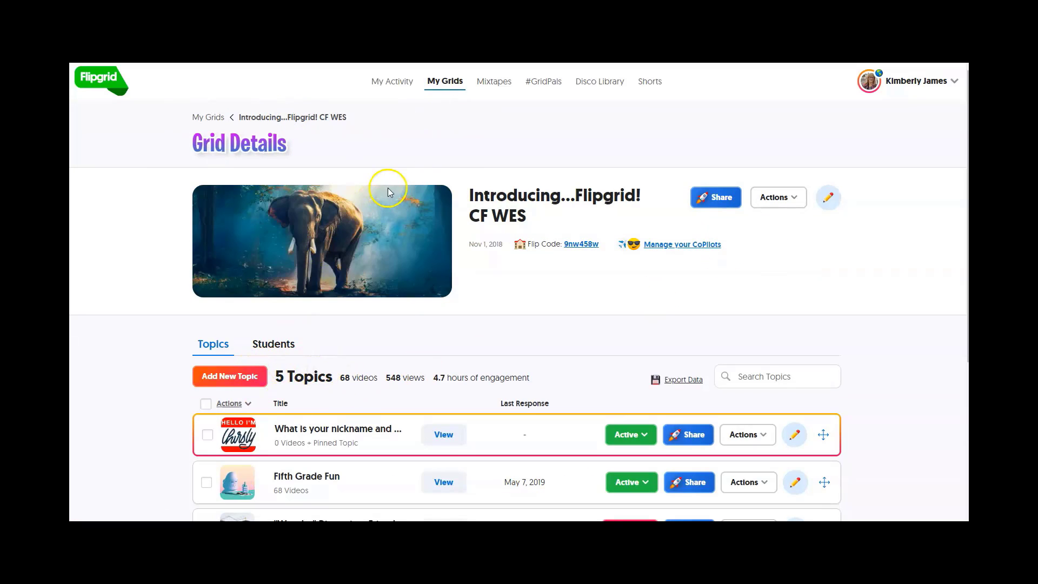
pyautogui.scroll(-1, 644, 296)
pyautogui.scroll(-5, 644, 295)
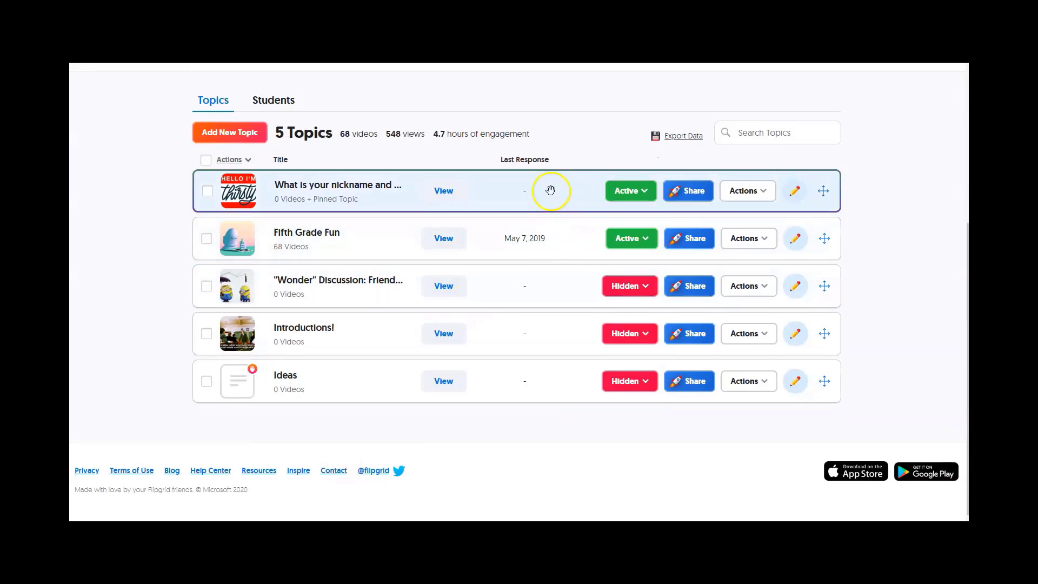
pyautogui.scroll(2, 552, 281)
pyautogui.scroll(3, 551, 282)
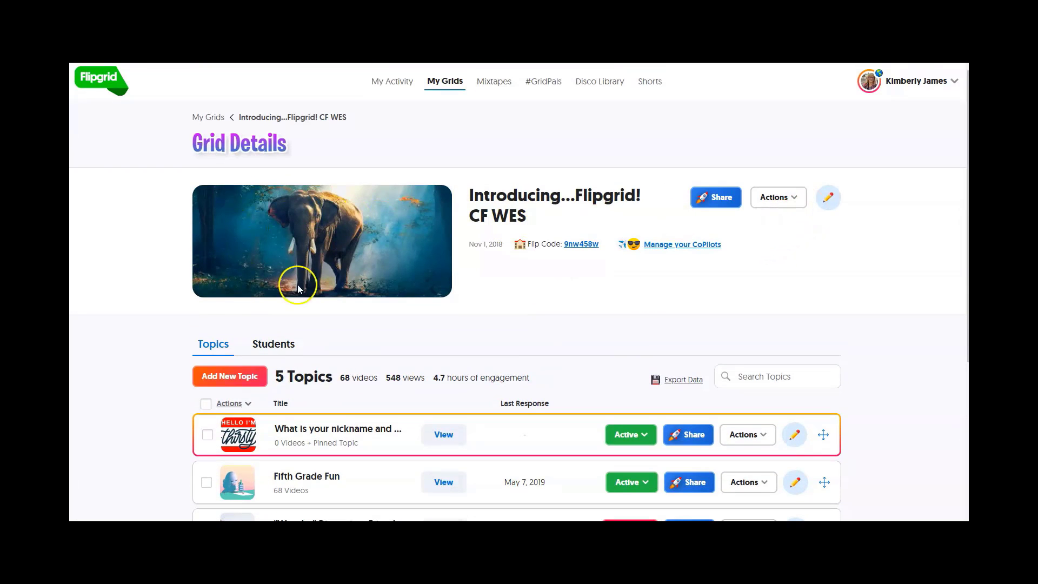
pyautogui.click(829, 199)
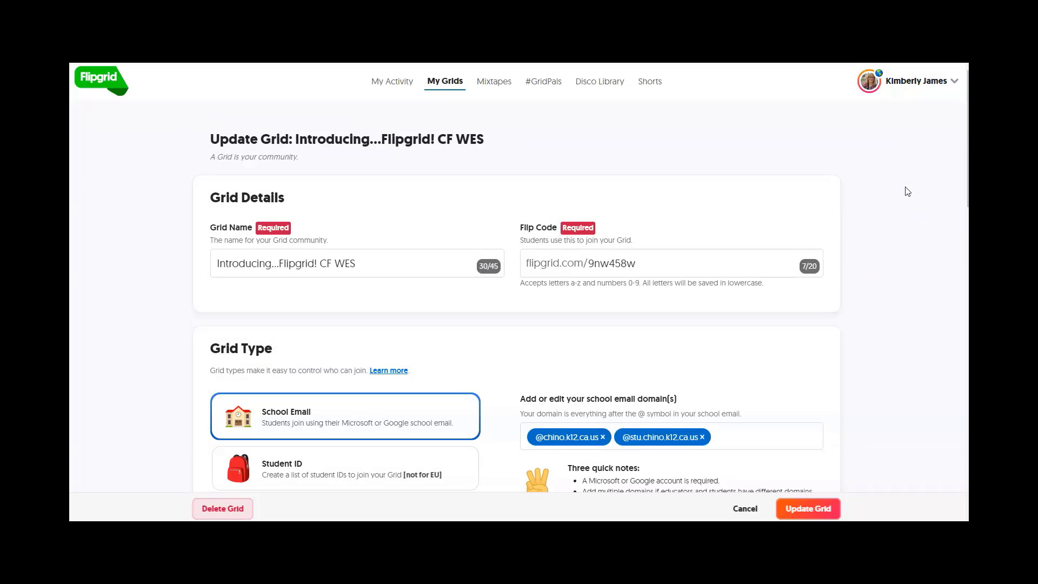
# Review the grid type options and the permitted school email domains
pyautogui.scroll(-1, 907, 192)
pyautogui.scroll(-3, 908, 191)
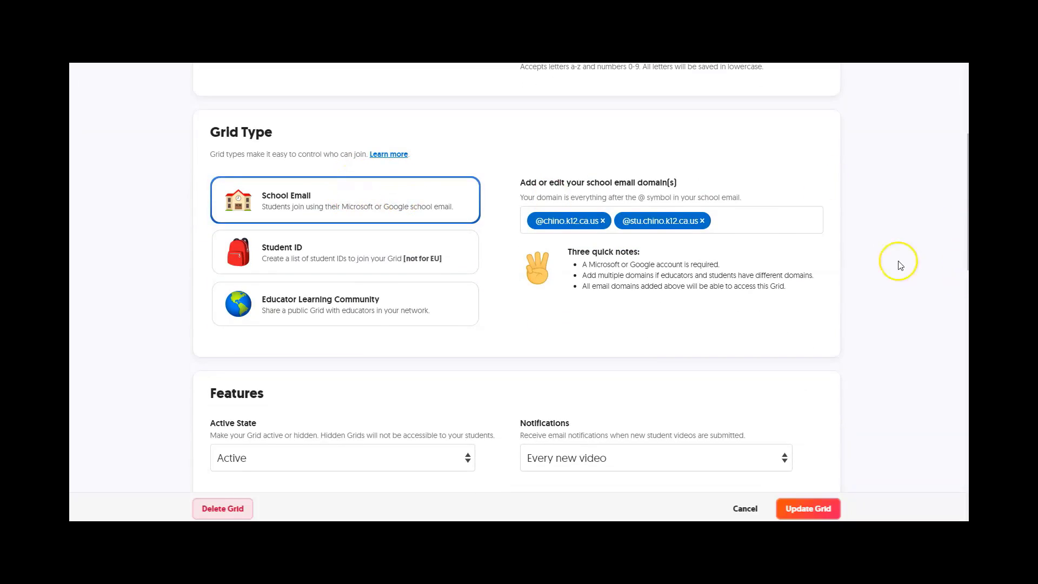
pyautogui.click(737, 220)
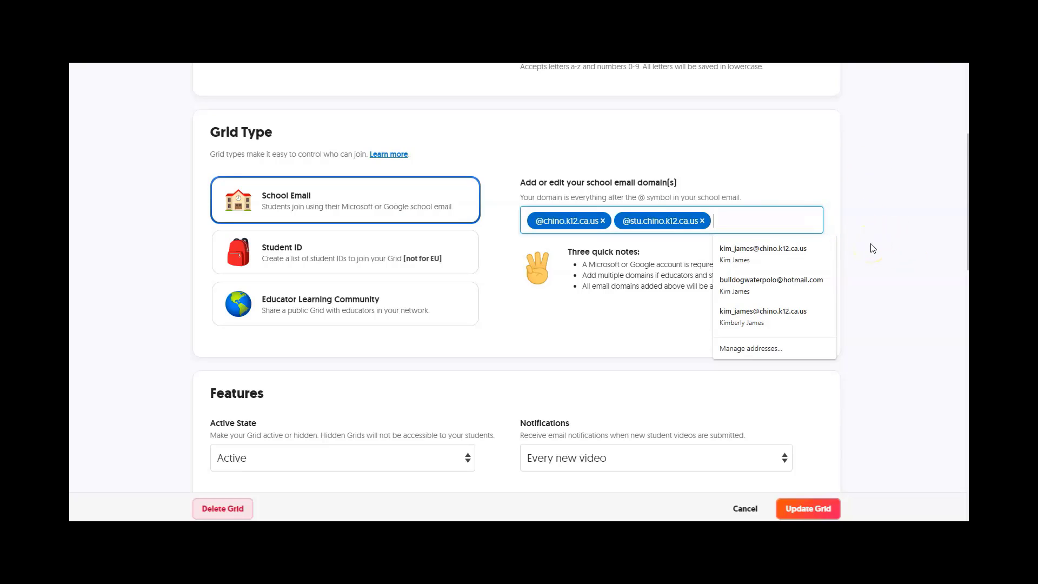
pyautogui.click(893, 330)
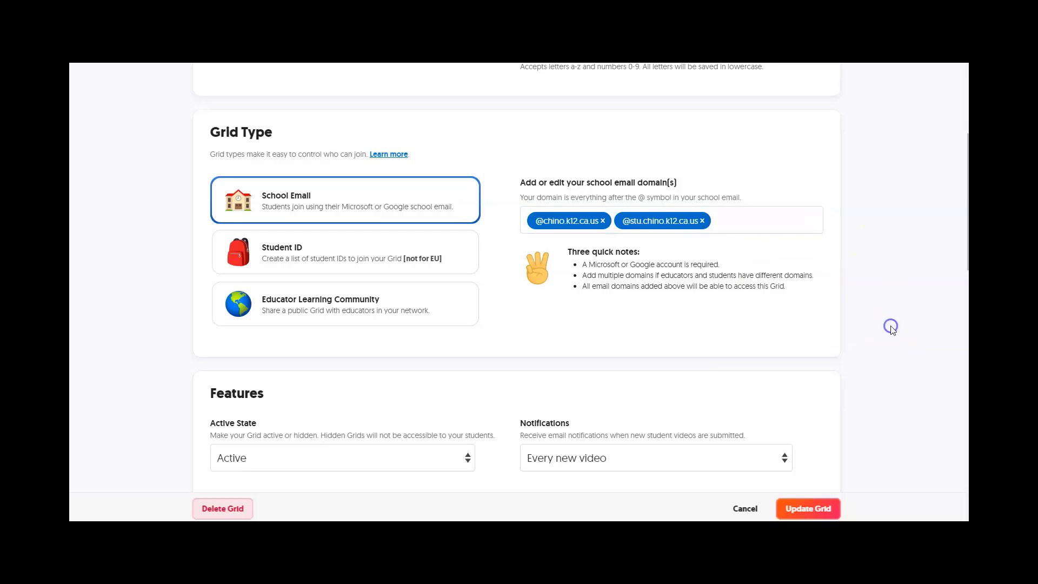
# Set the grid's email notifications to Never and turn off Download & Share
pyautogui.scroll(-5, 892, 330)
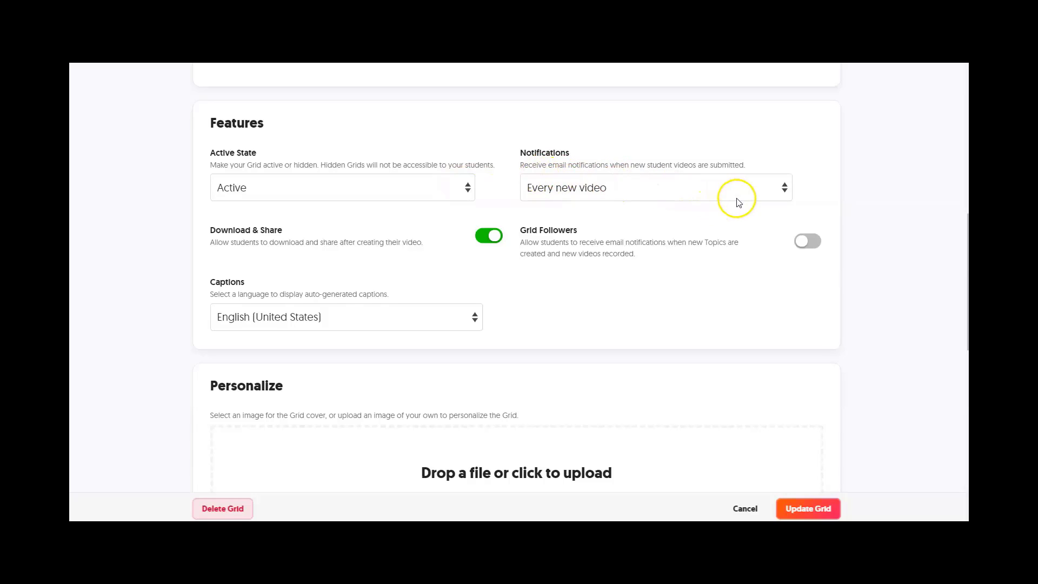
pyautogui.click(784, 190)
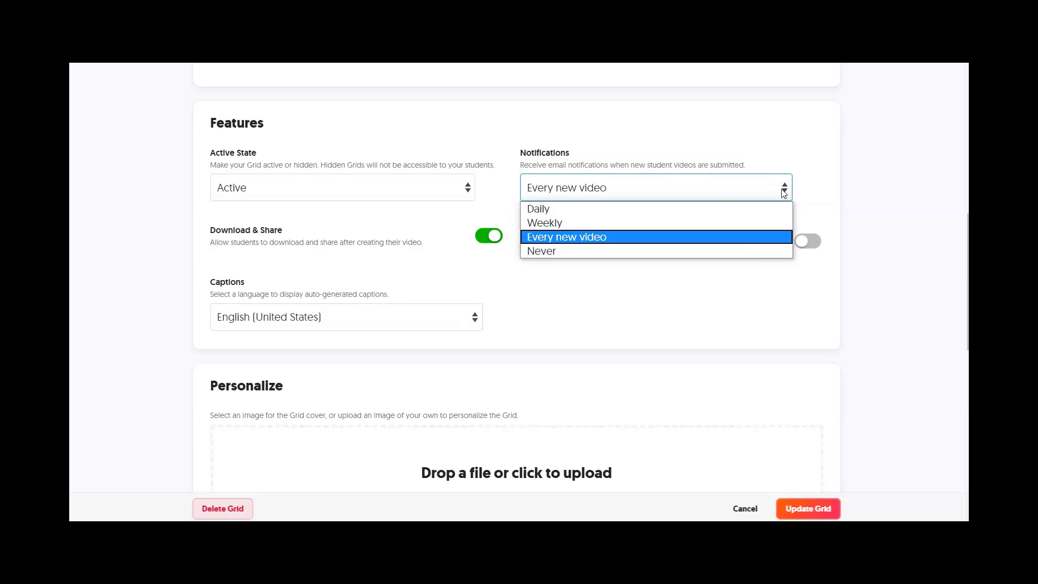
pyautogui.click(565, 250)
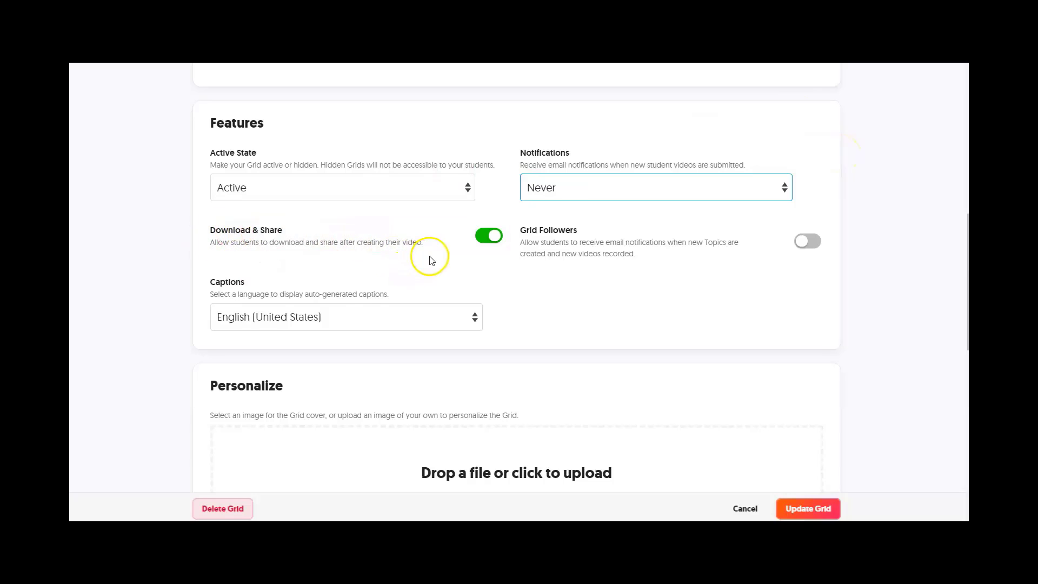
pyautogui.click(488, 236)
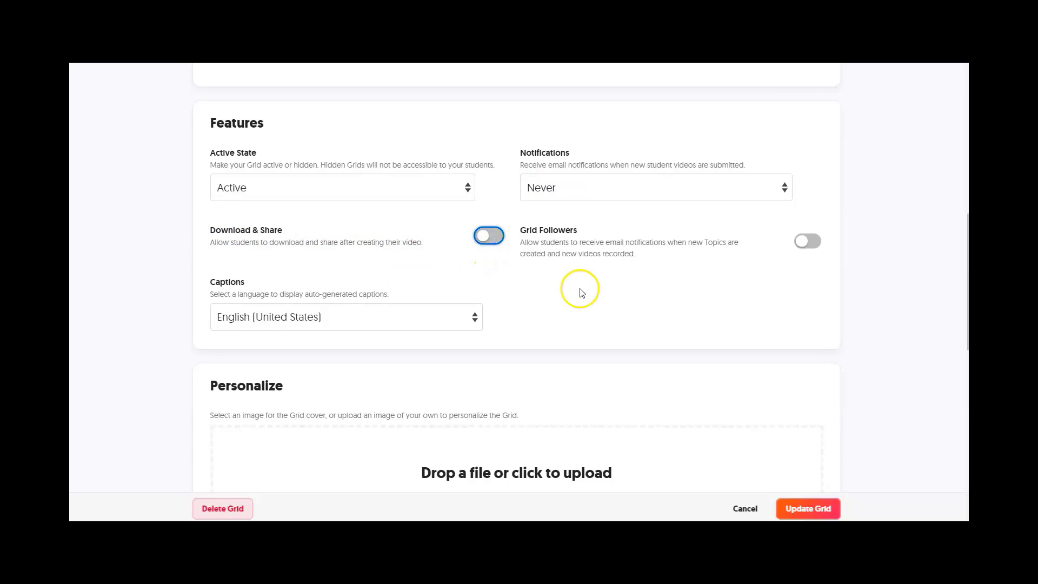
pyautogui.click(485, 238)
# Try setting the grid's auto-generated captions to Off and restore them to English (United States)
pyautogui.click(473, 317)
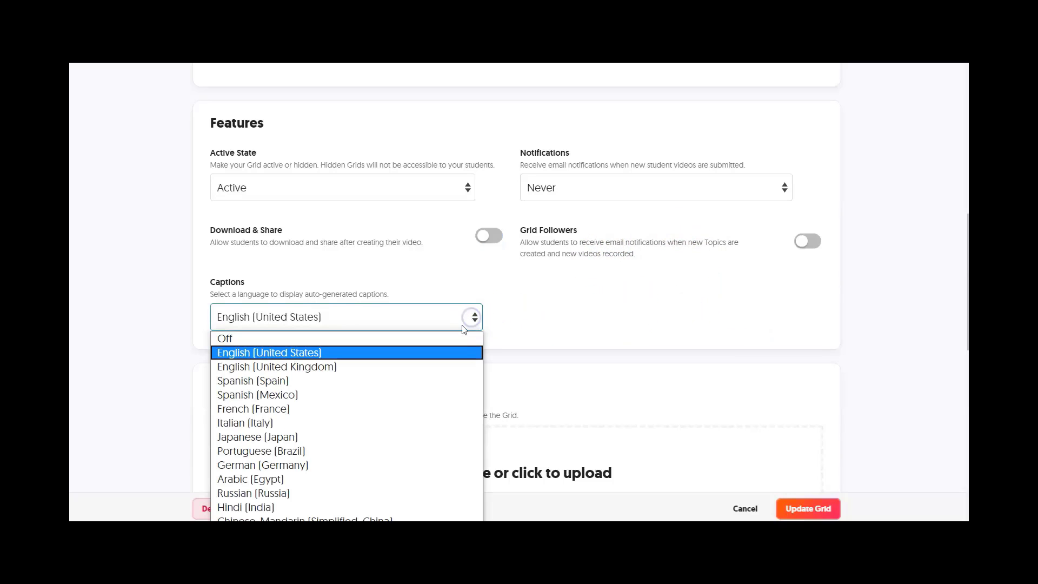
pyautogui.click(463, 339)
pyautogui.click(482, 321)
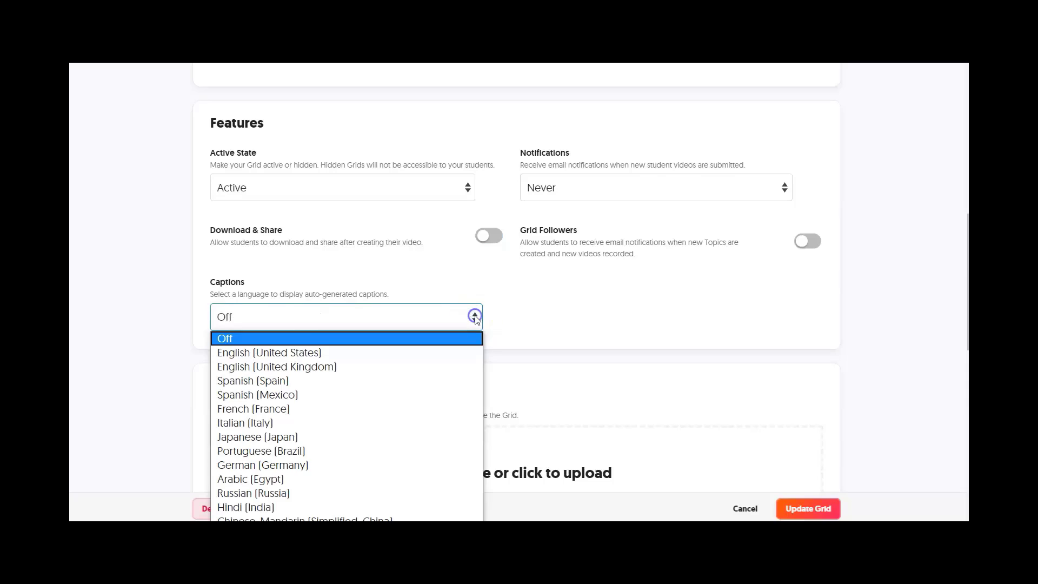
pyautogui.click(468, 353)
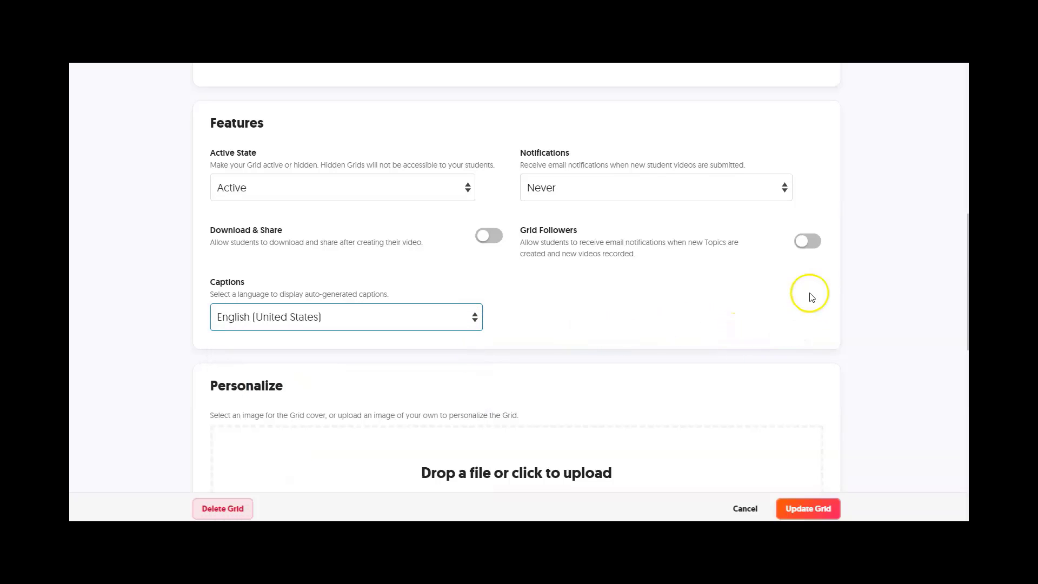
# Examine the grid's cover image options, including the file upload area and the Featured, People and Textures image collections
pyautogui.scroll(-4, 878, 302)
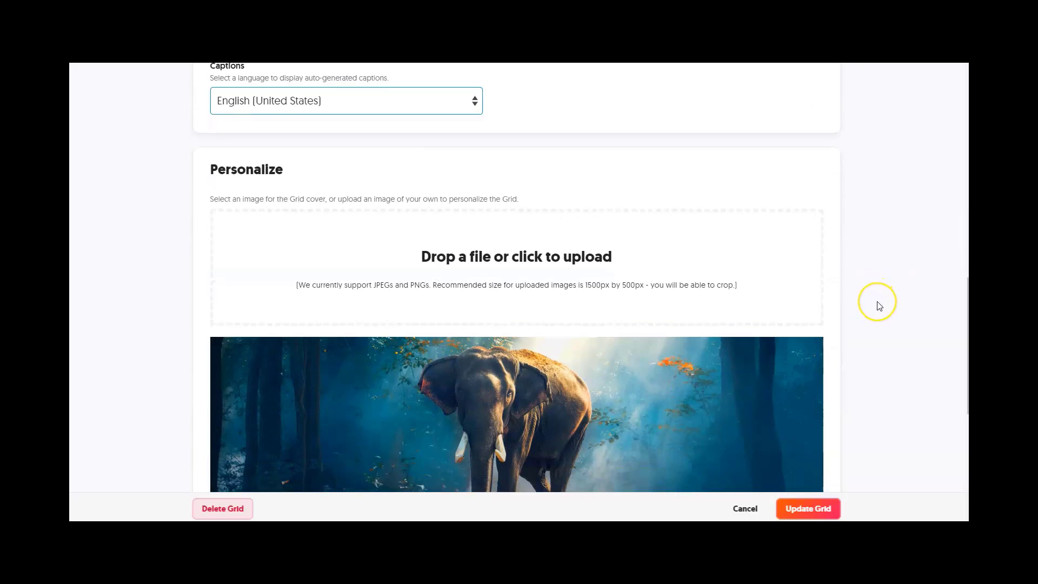
pyautogui.scroll(-3, 885, 308)
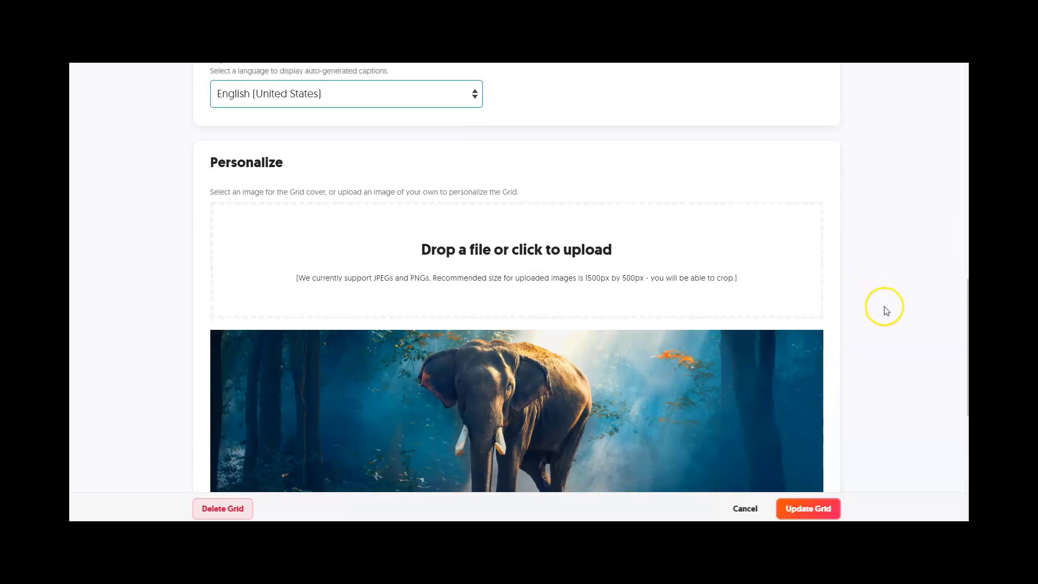
pyautogui.scroll(1, 885, 308)
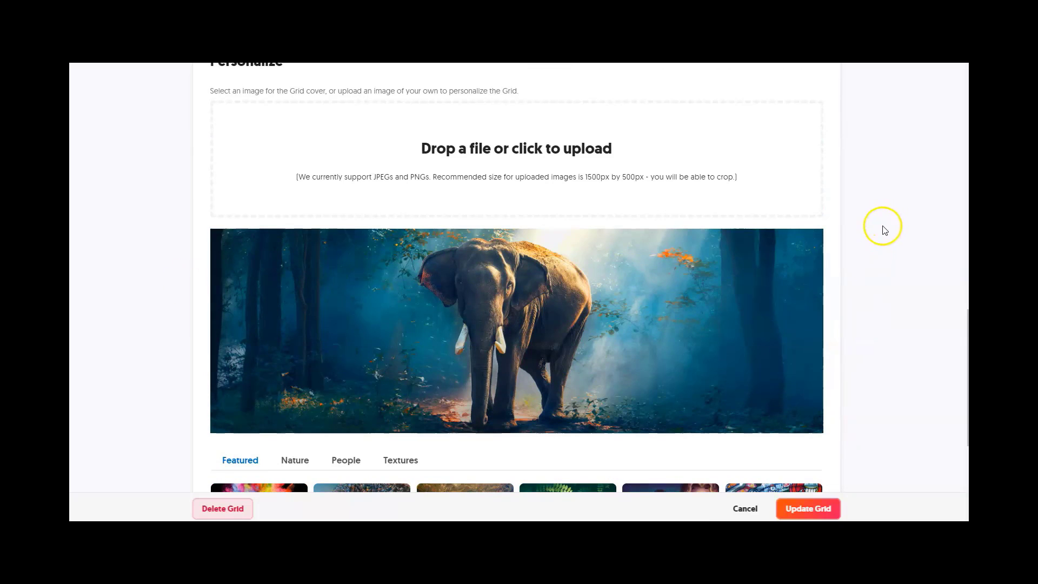
pyautogui.scroll(-4, 907, 226)
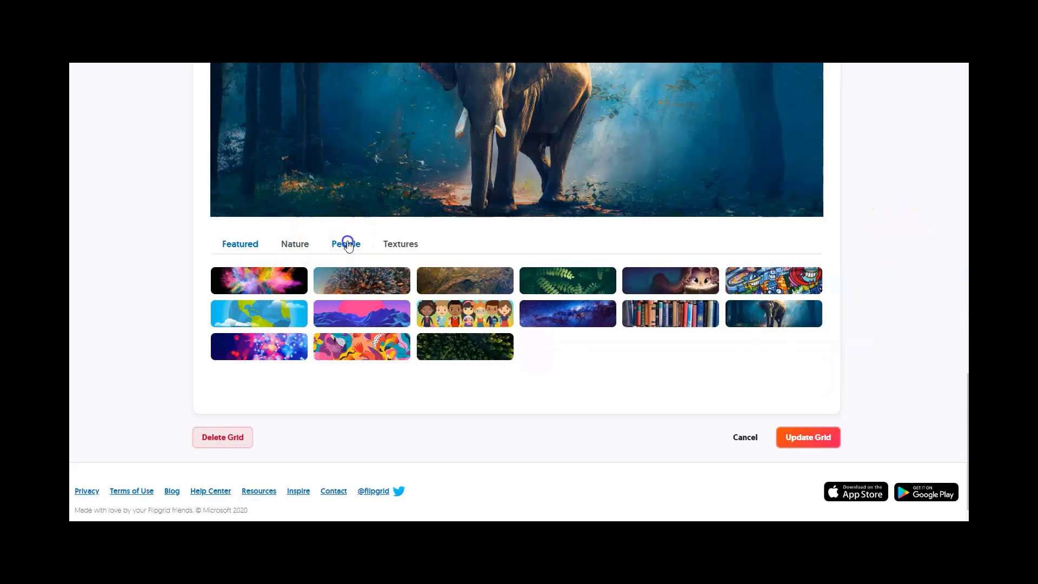
pyautogui.click(362, 246)
pyautogui.click(414, 246)
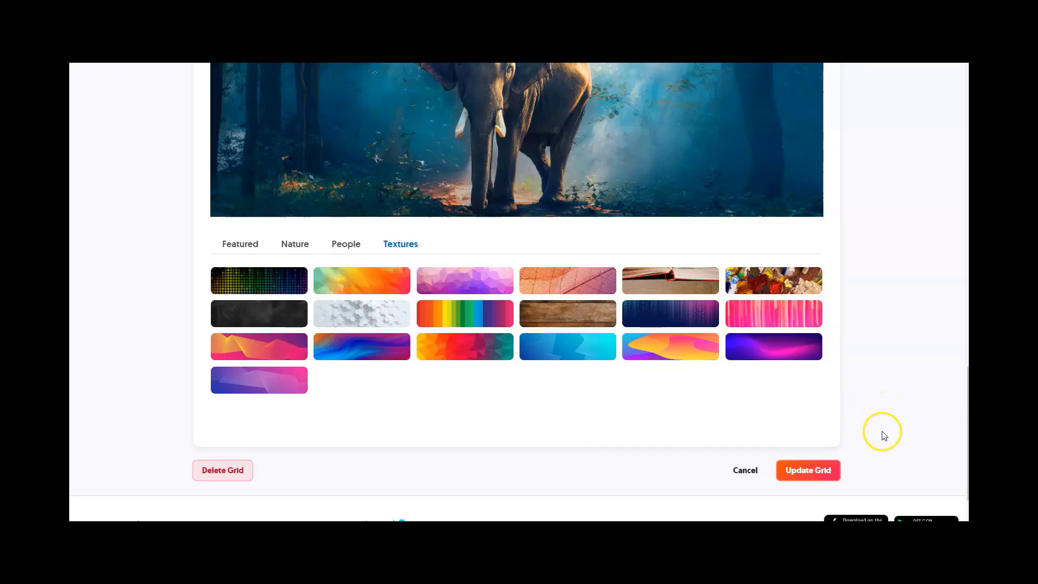
# Save the grid's updated settings and look over its list of topics
pyautogui.click(822, 469)
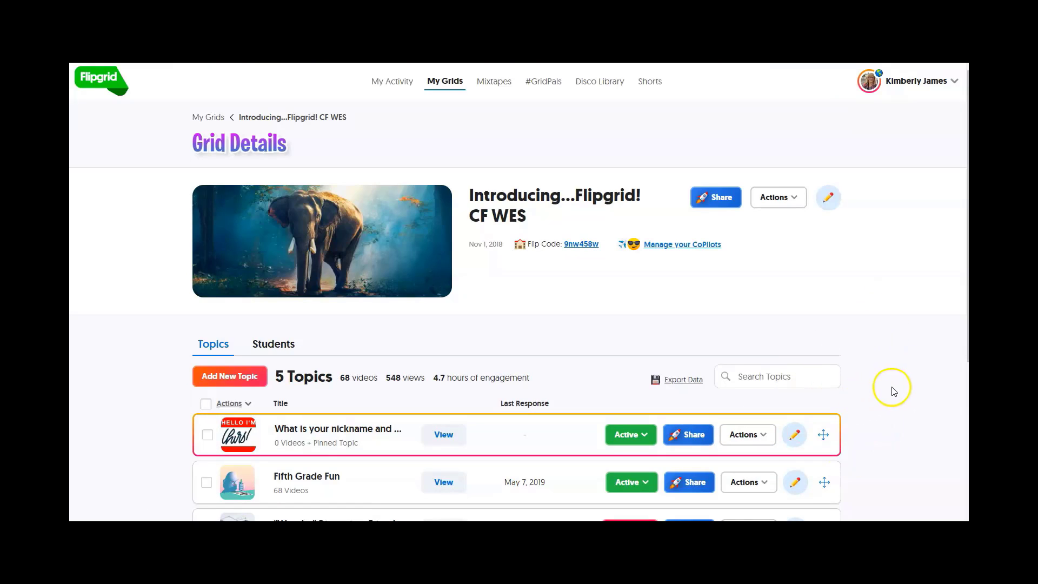
pyautogui.scroll(-4, 897, 387)
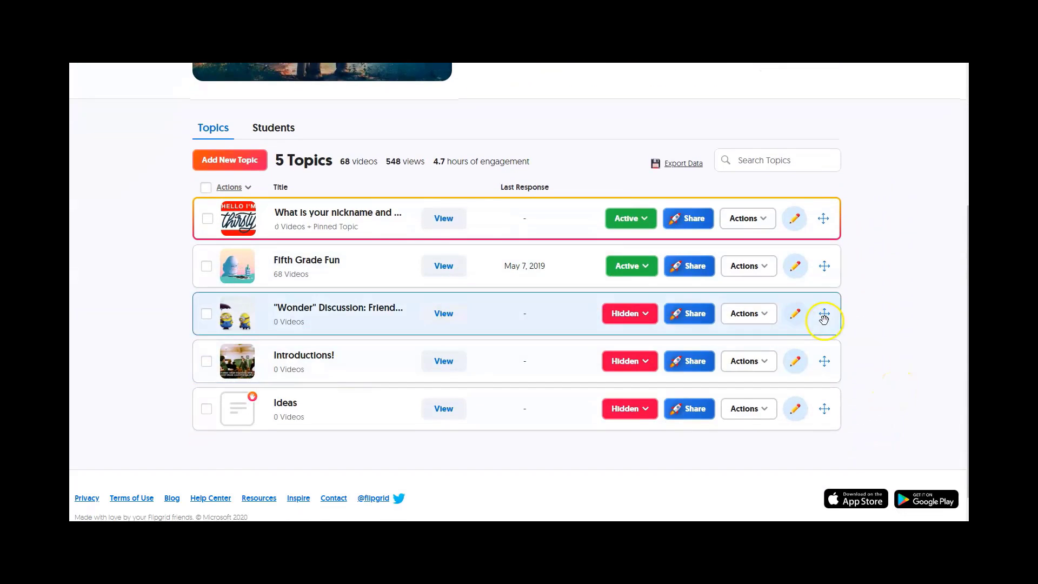